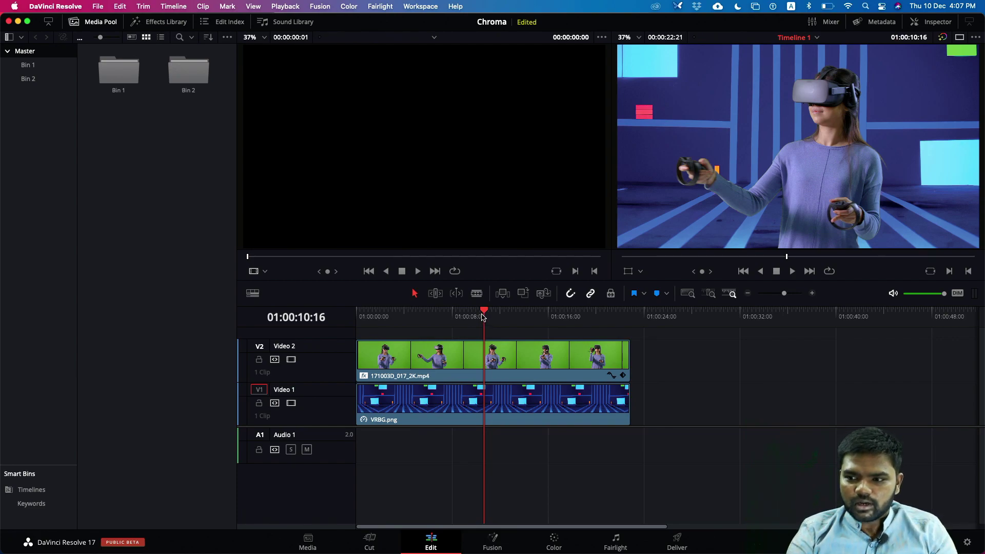
Delete both existing clips from Timeline 1
left_click_drag(482, 317, 463, 331)
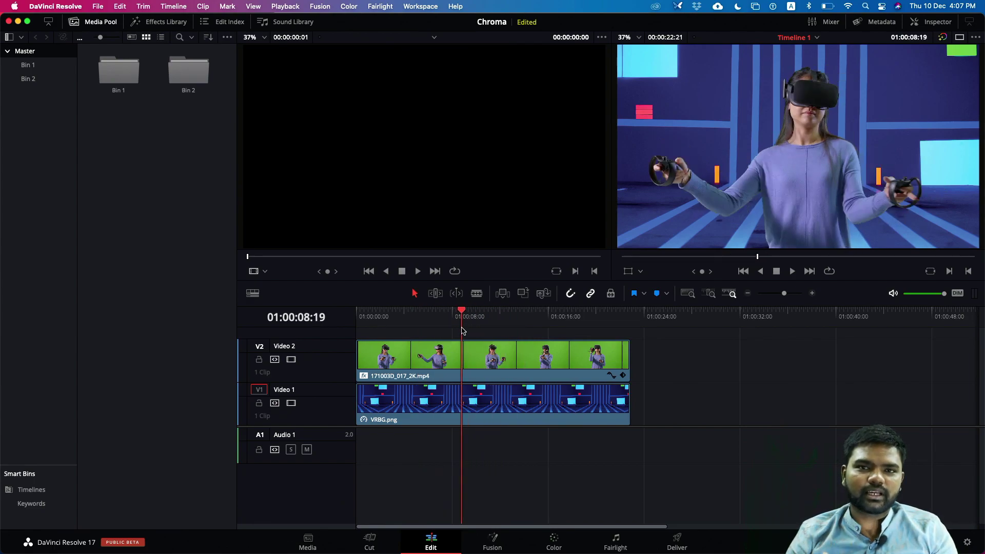
left_click(603, 362)
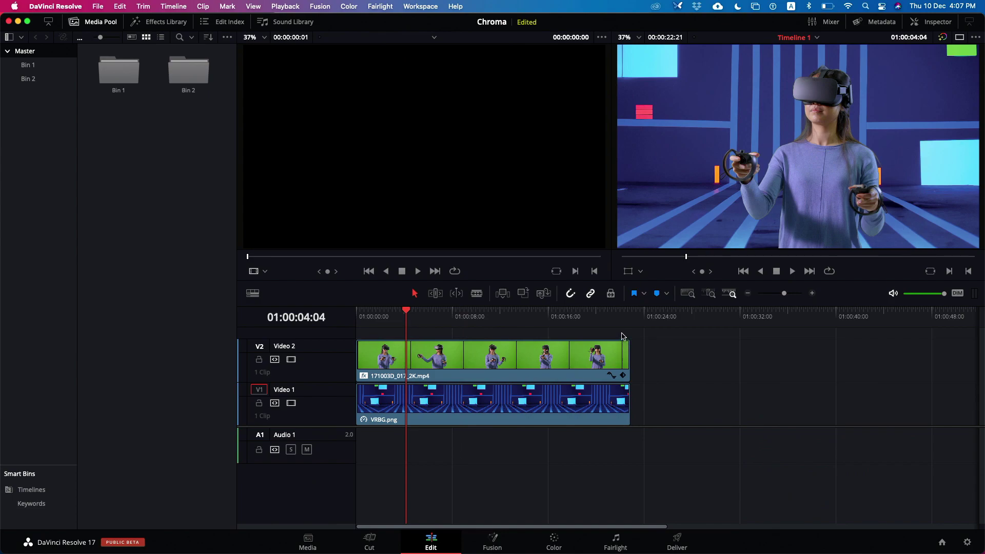
left_click_drag(620, 333, 516, 405)
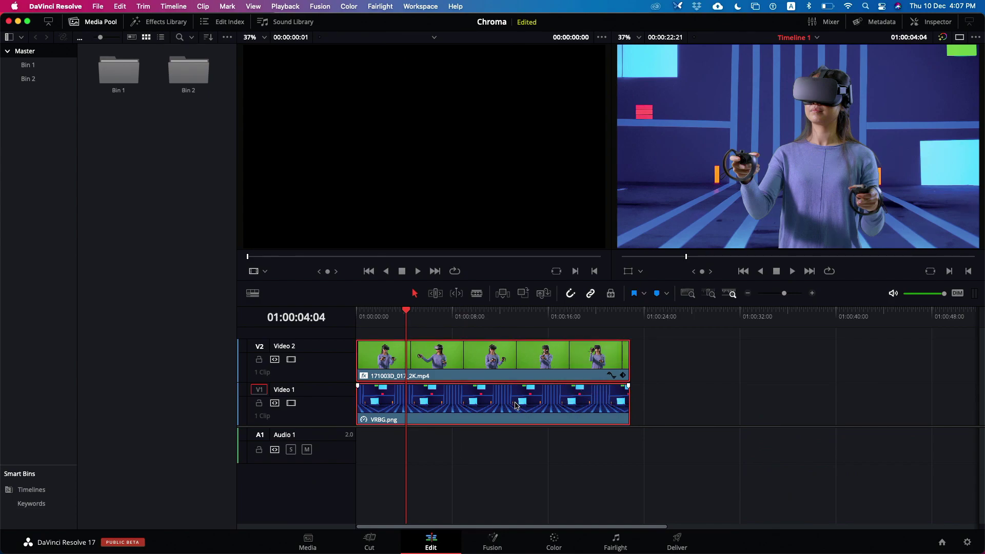
key("Delete")
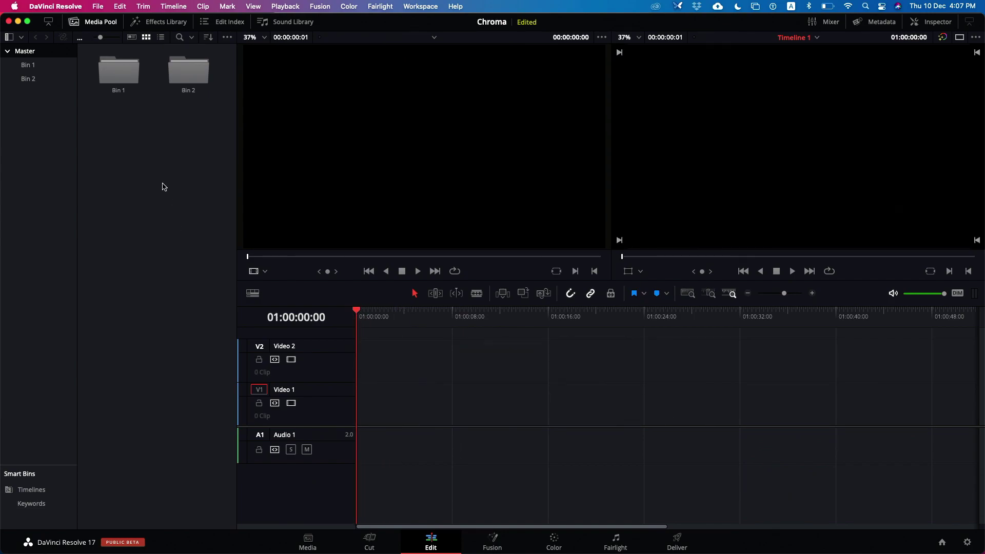
Preview 171003D_017_2K.mp4 from Bin 1 and place it on Video 1
left_click(45, 67)
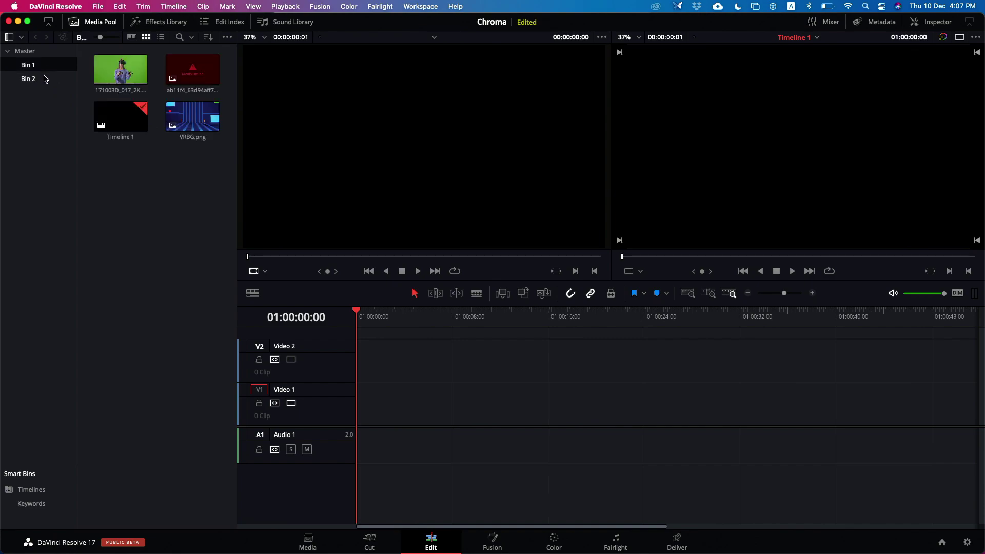
double_click(114, 90)
key("space")
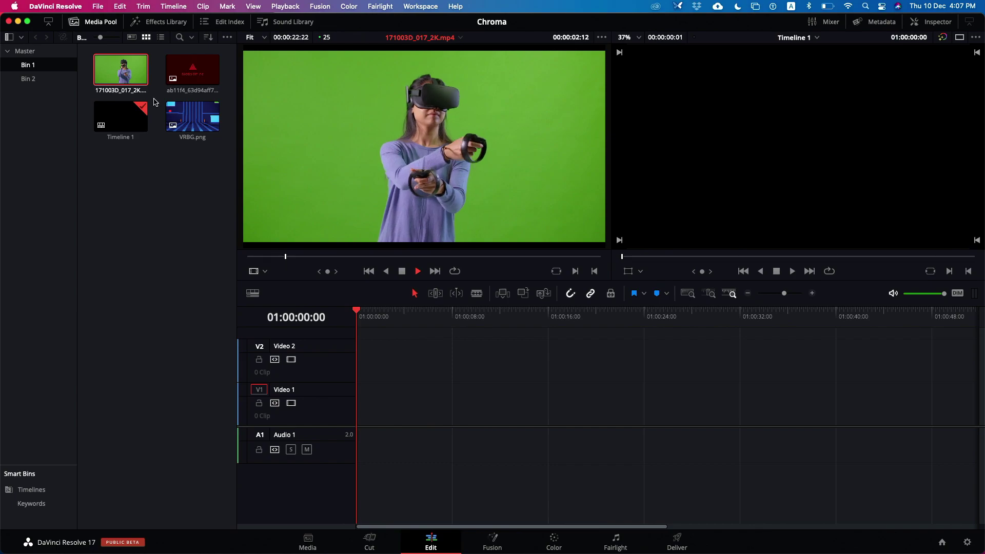
key("space")
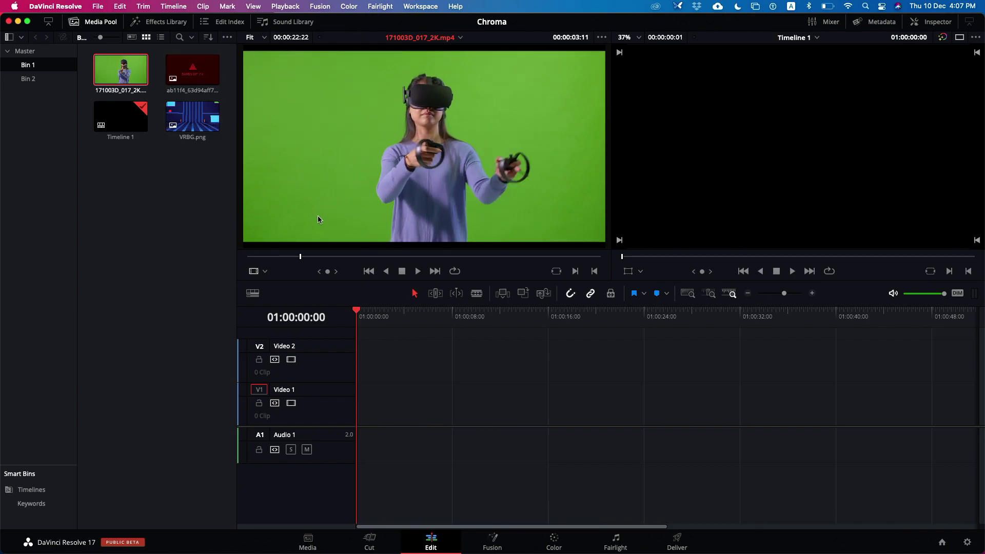
left_click_drag(339, 188, 361, 418)
left_click(449, 331)
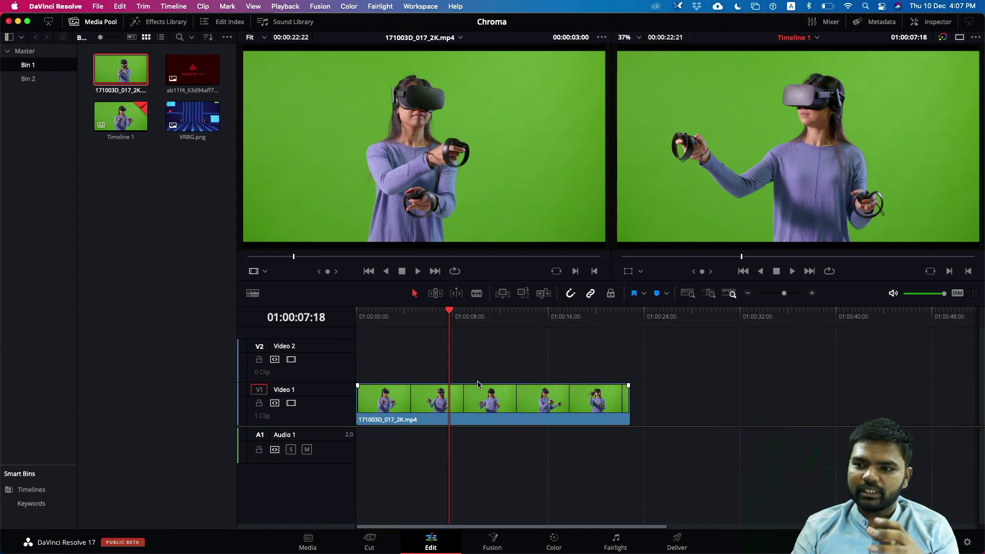
Move the green-screen clip to Video 2 and put VRBG.png on Video 1 beneath it
left_click(479, 386)
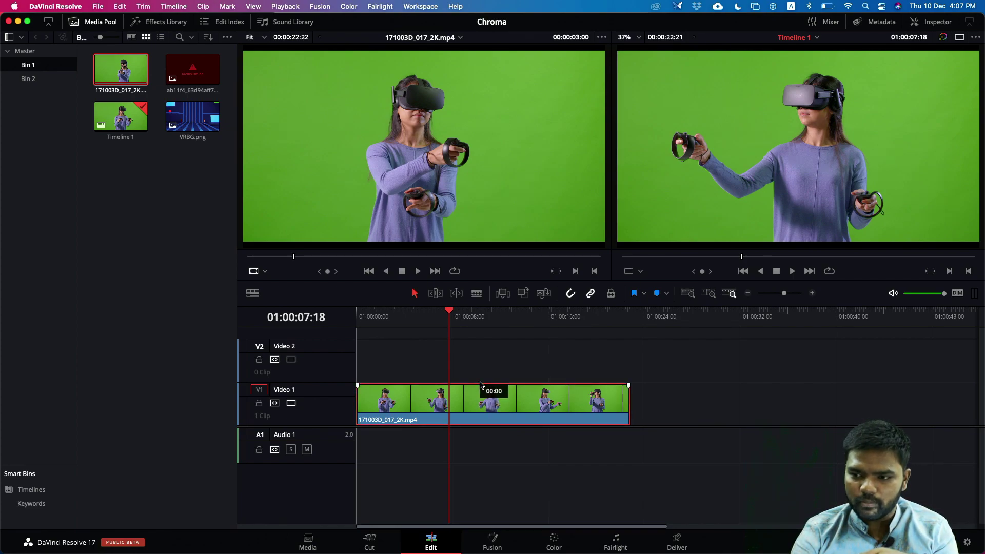
left_click_drag(480, 386, 482, 380)
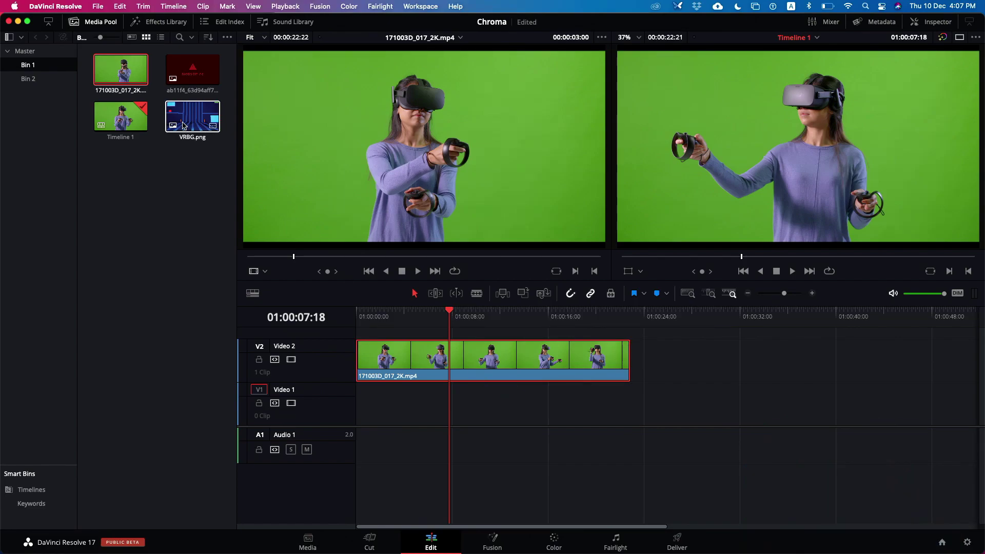
left_click(189, 119)
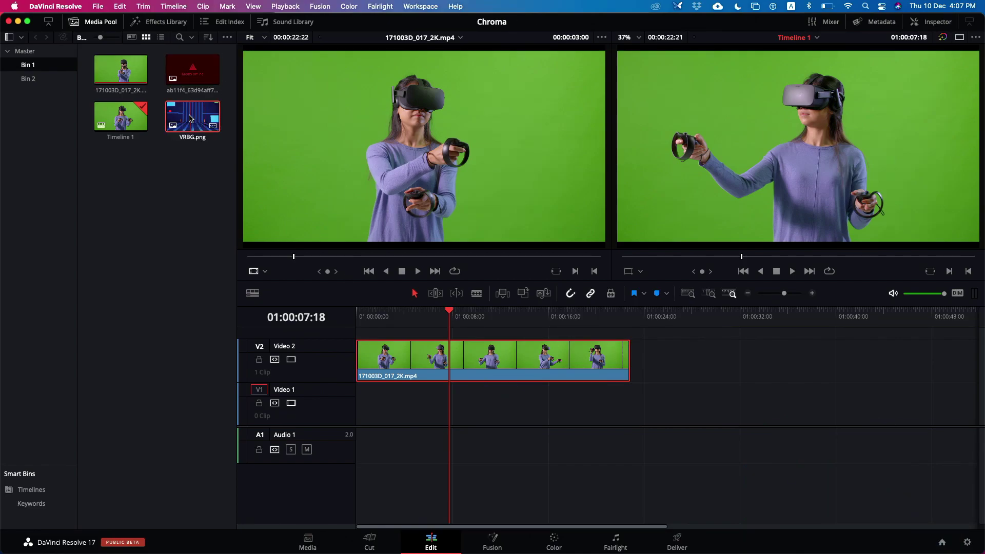
double_click(189, 118)
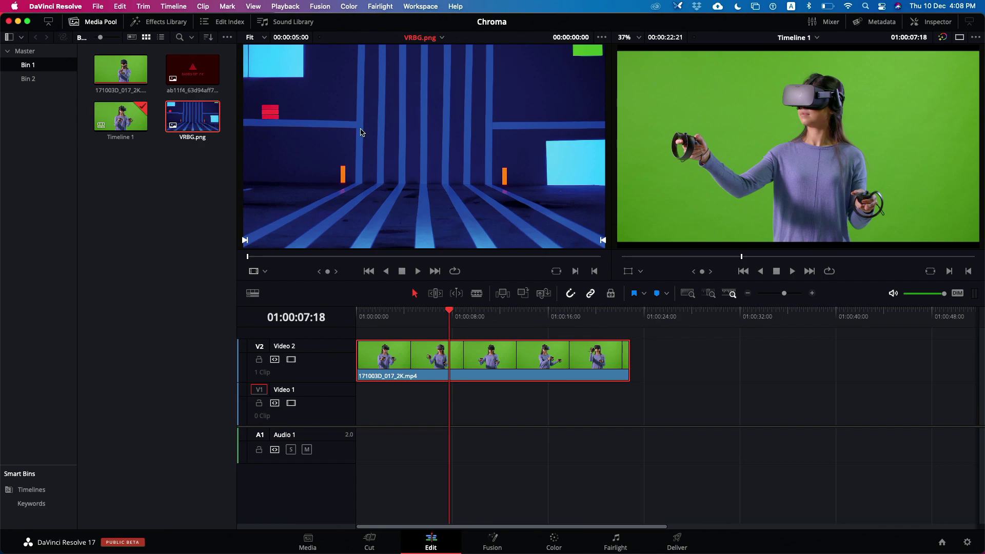
left_click_drag(210, 124, 409, 407)
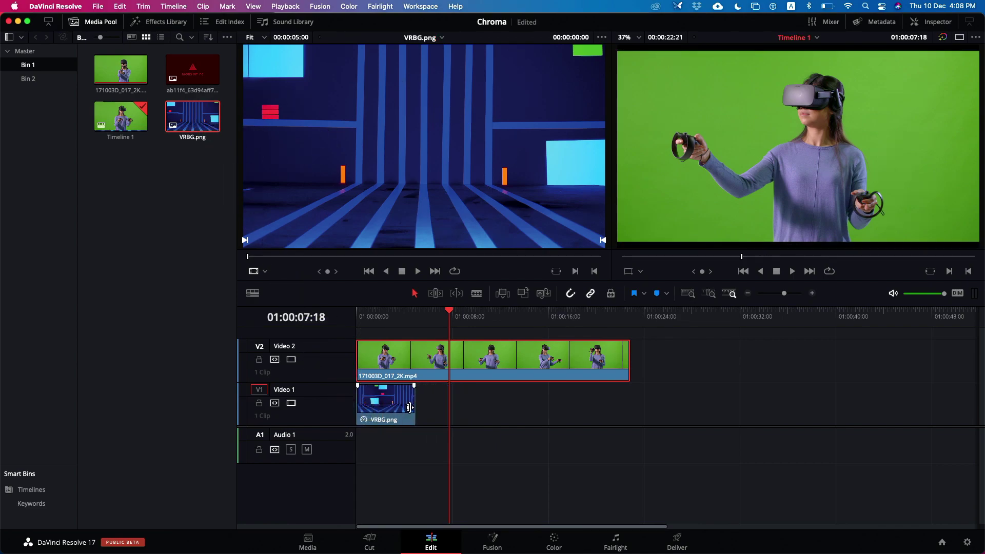
Extend VRBG.png's end to match the green-screen clip's length
left_click_drag(472, 315, 495, 318)
key("shift+]")
left_click(513, 356)
left_click(930, 22)
left_click(931, 21)
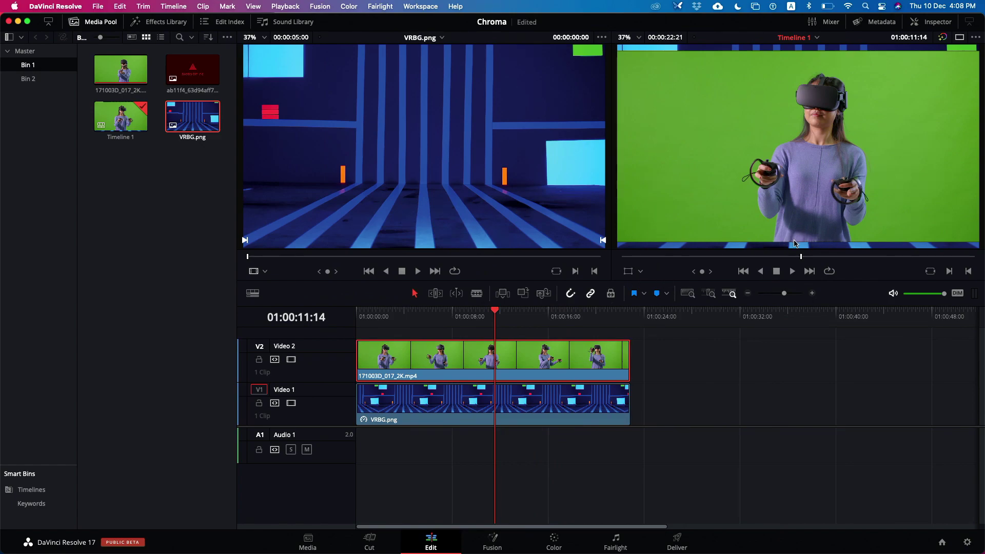
Set the green-screen clip's Transform Zoom to 1.090 in the Inspector's Video tab
left_click(931, 22)
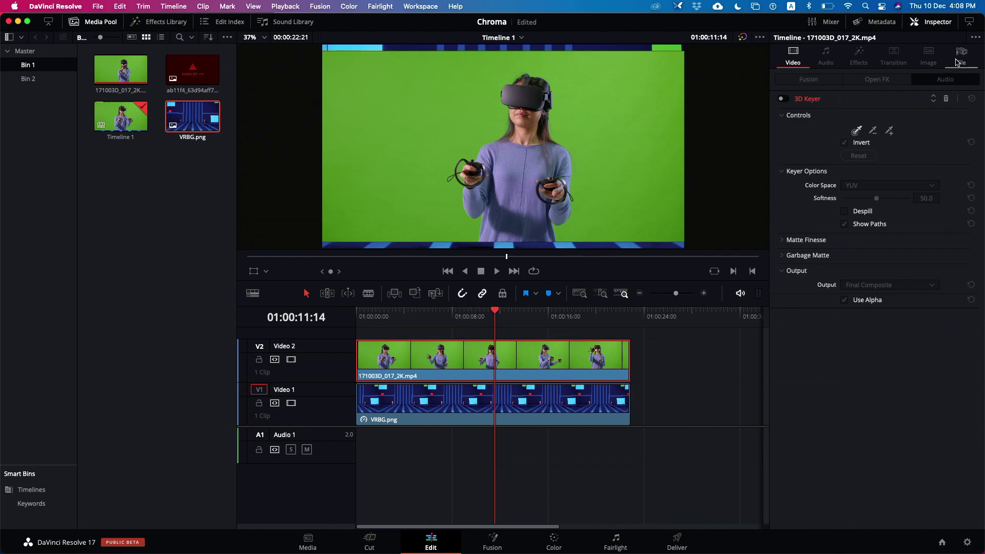
left_click(960, 54)
left_click(793, 55)
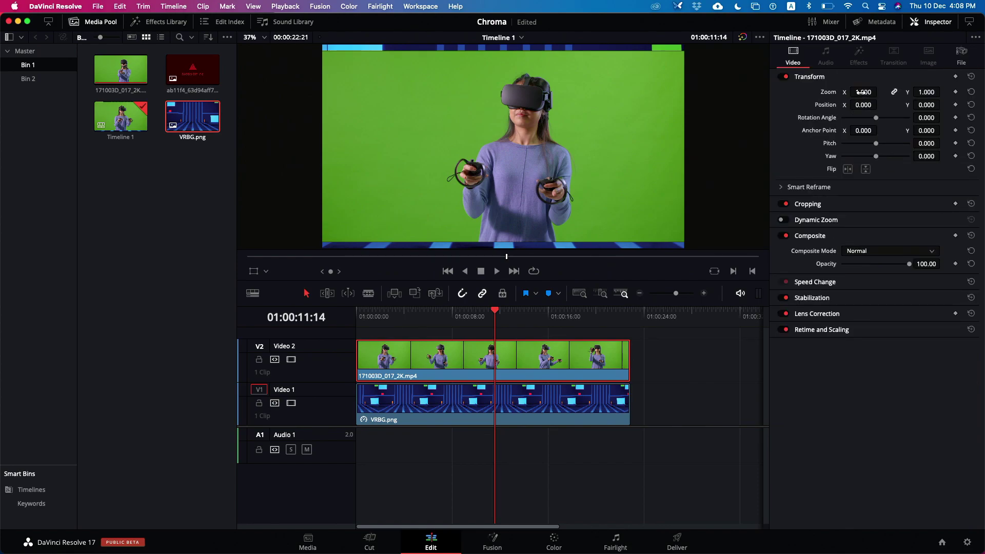
left_click_drag(859, 92, 860, 92)
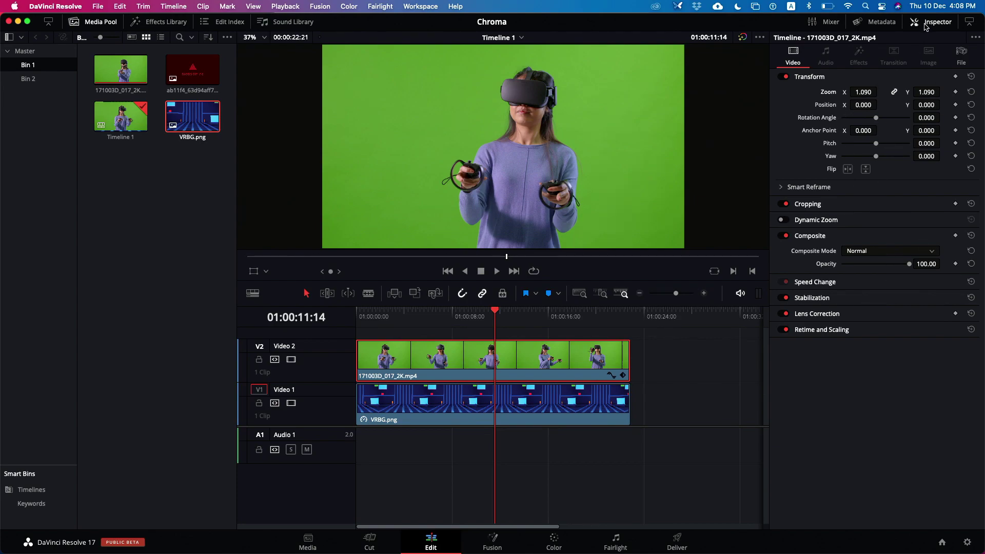
left_click(918, 22)
Expand the Effects Library to full height and browse Video Transitions, Titles, Generators and Effects
left_click(142, 27)
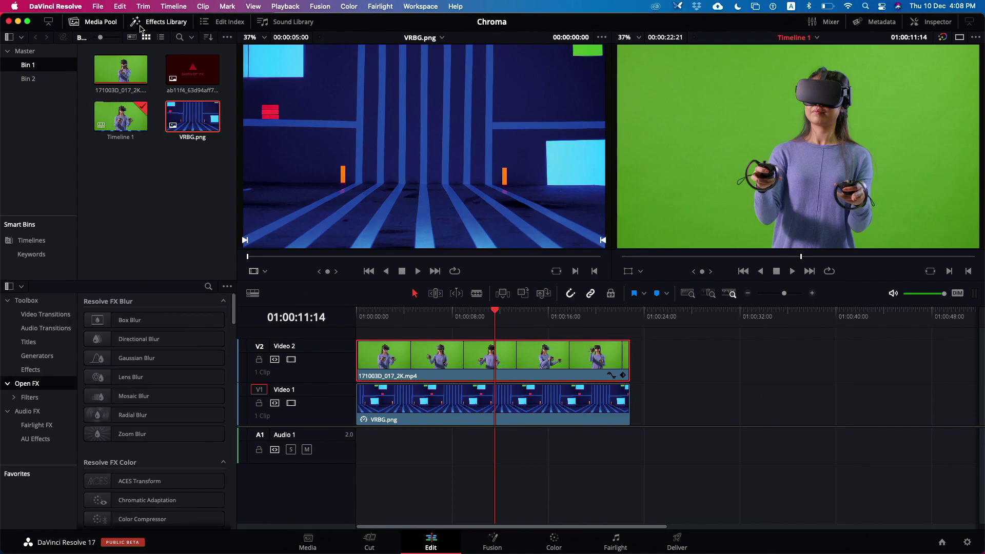
left_click(97, 26)
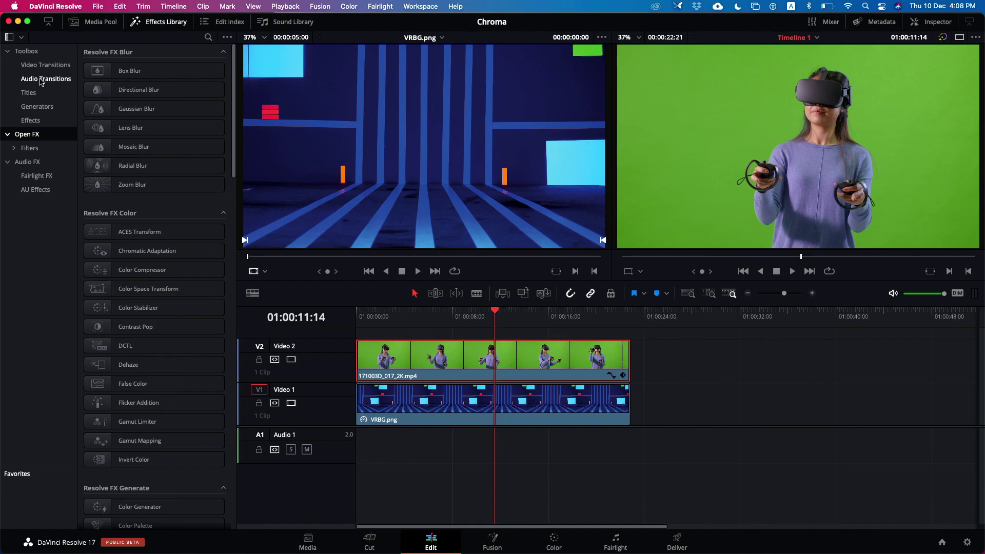
left_click(45, 65)
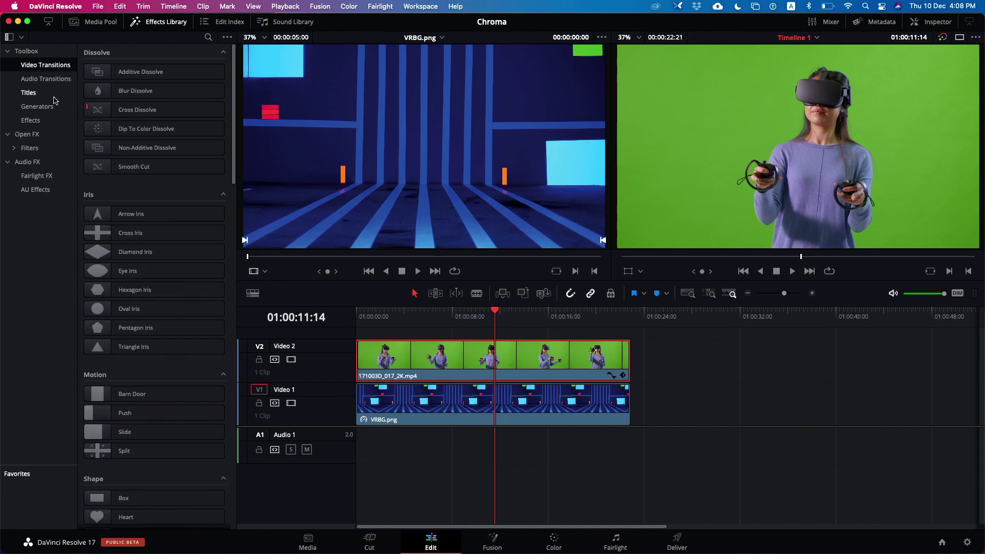
left_click(52, 96)
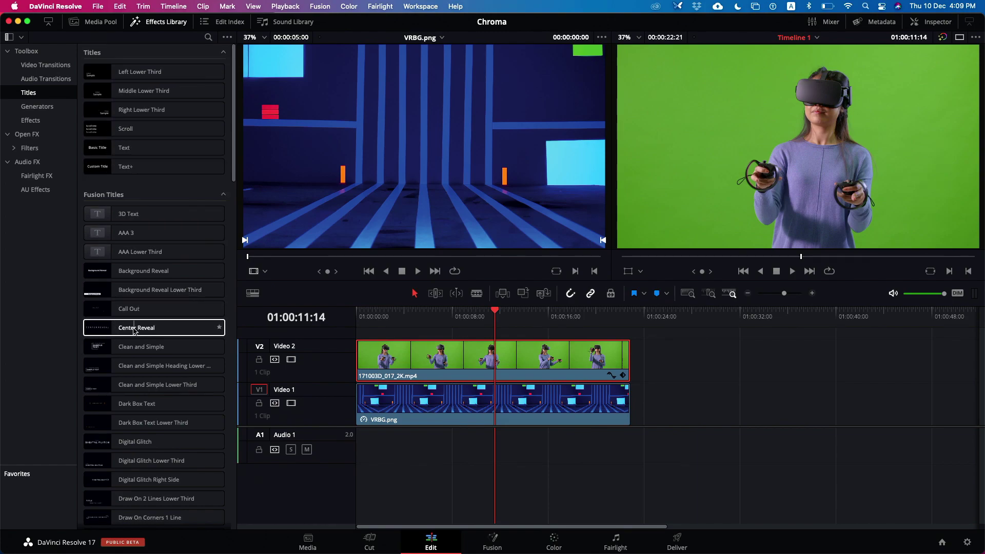
left_click(143, 347)
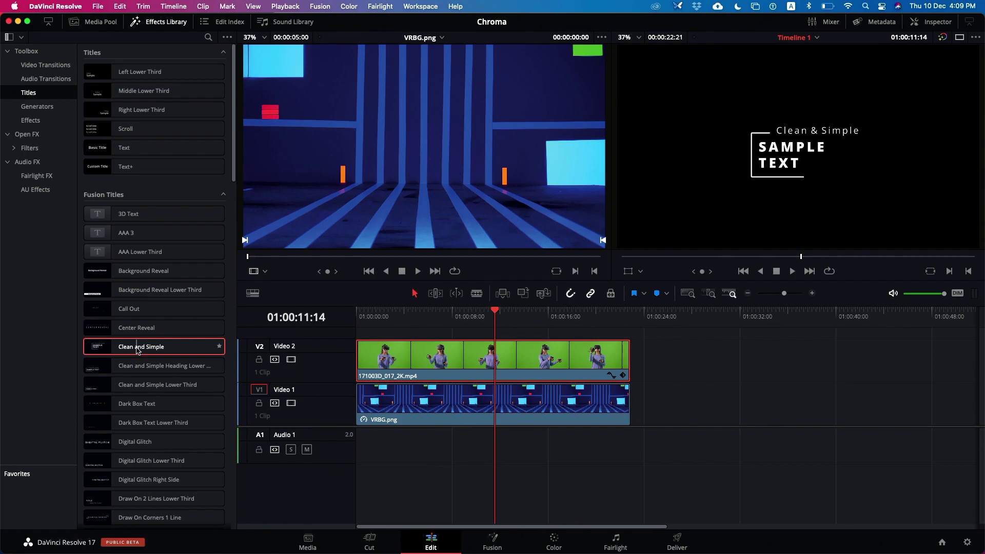
left_click(34, 106)
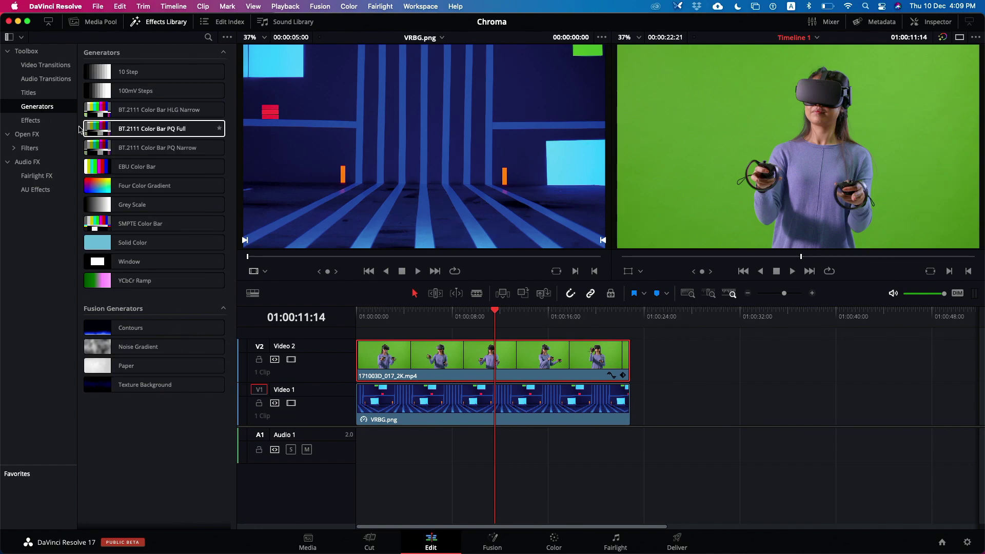
left_click(30, 120)
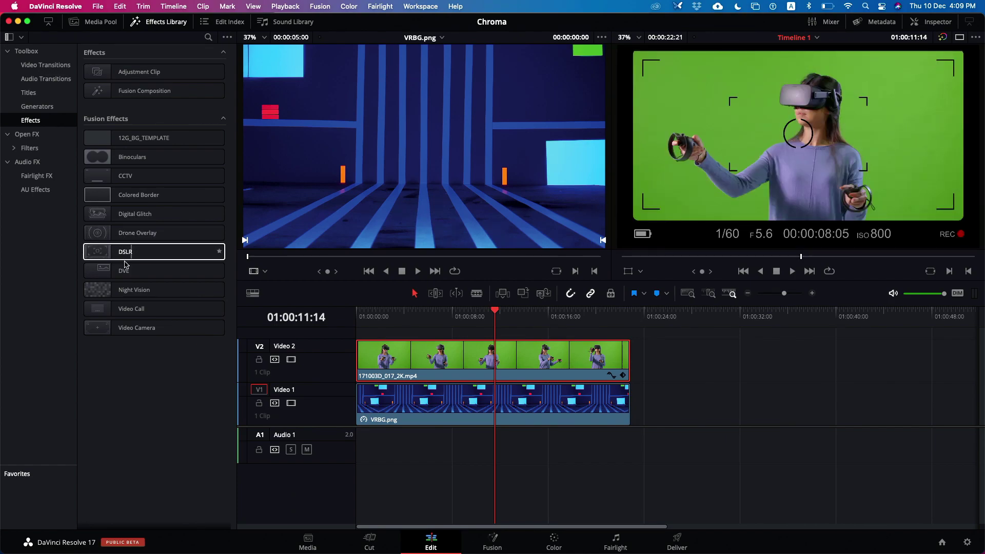
Drag 3D Keyer from Open FX > Resolve FX Key onto the Video 2 green-screen clip
left_click(23, 138)
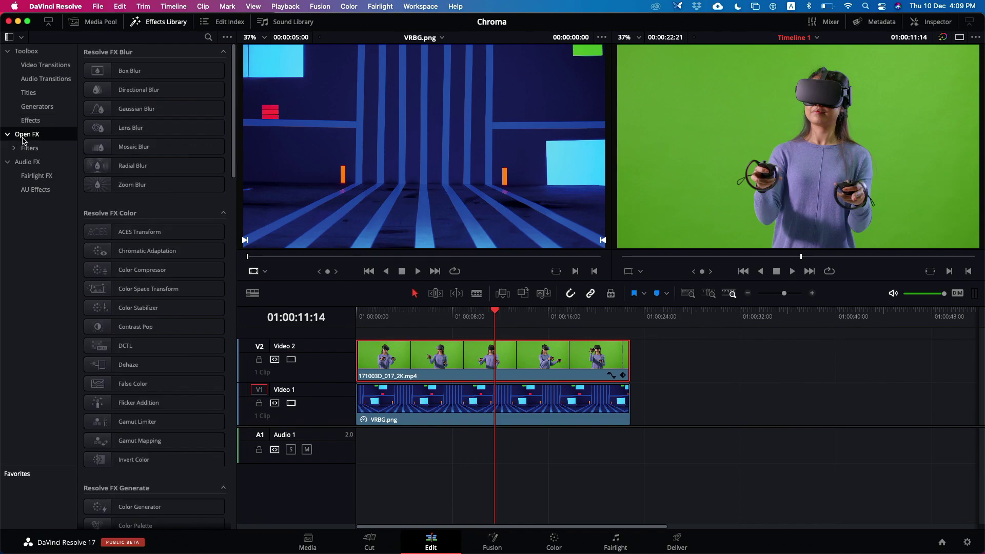
left_click_drag(234, 171, 232, 256)
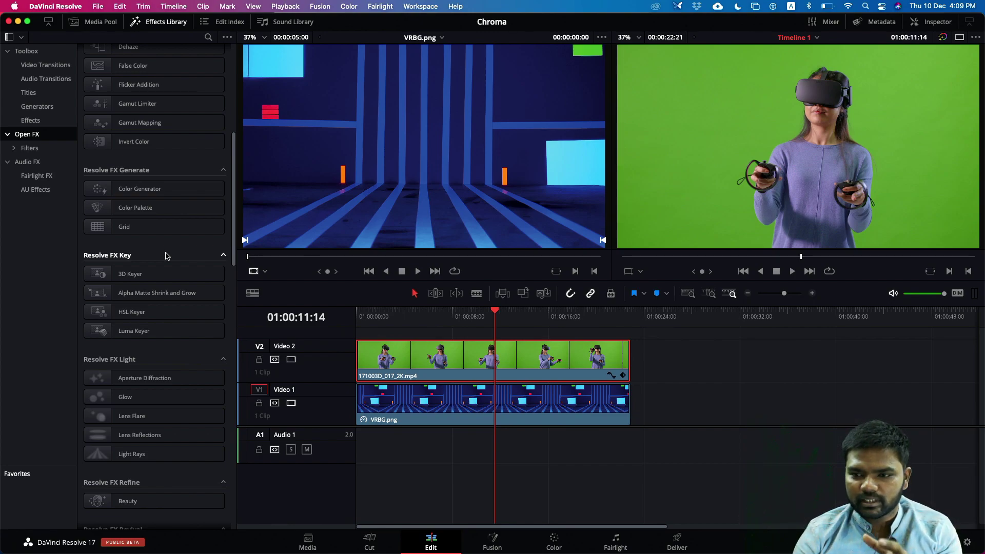
mouse_move(163, 275)
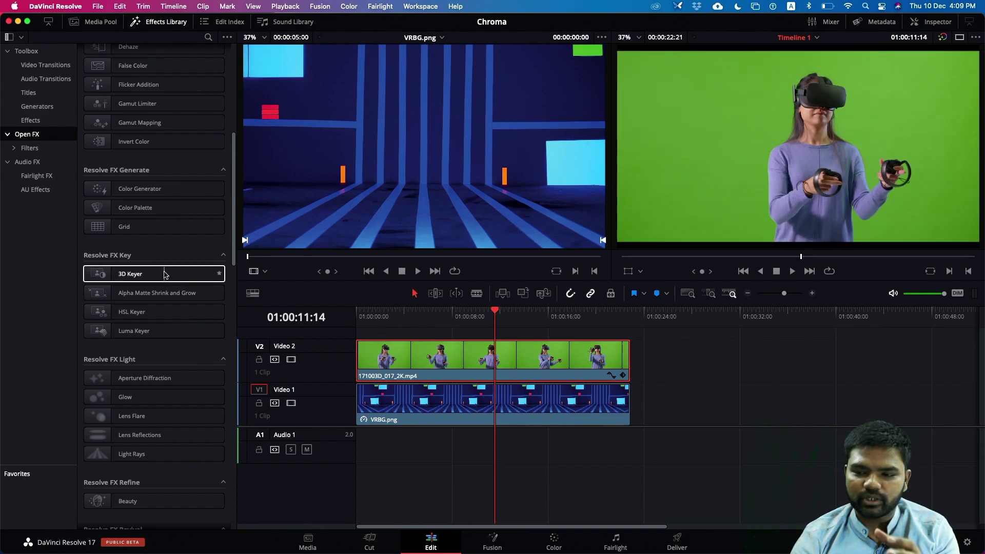
left_click_drag(163, 275, 471, 354)
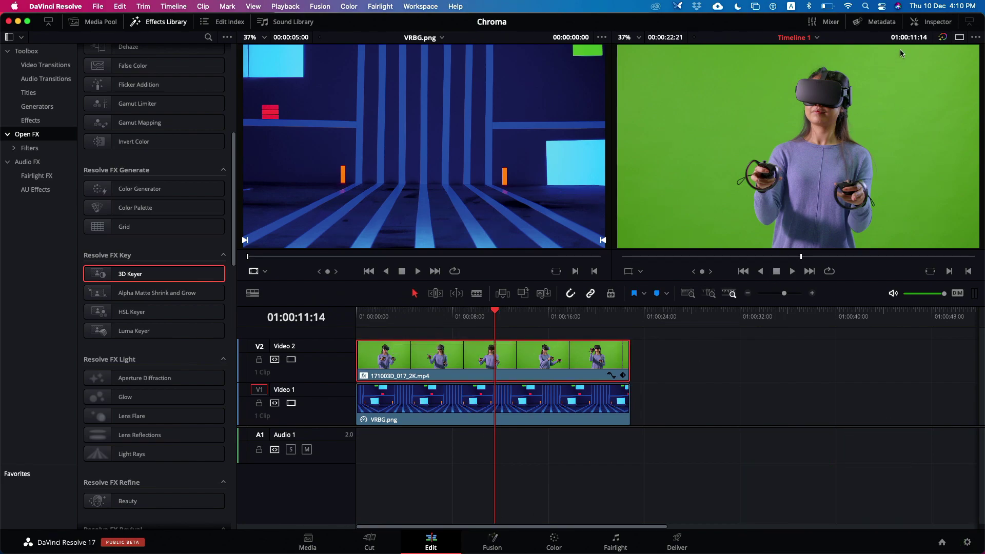
Show the clip's 3D Keyer controls (YUV, Softness 50.0) in the Inspector's Effects tab
left_click(931, 22)
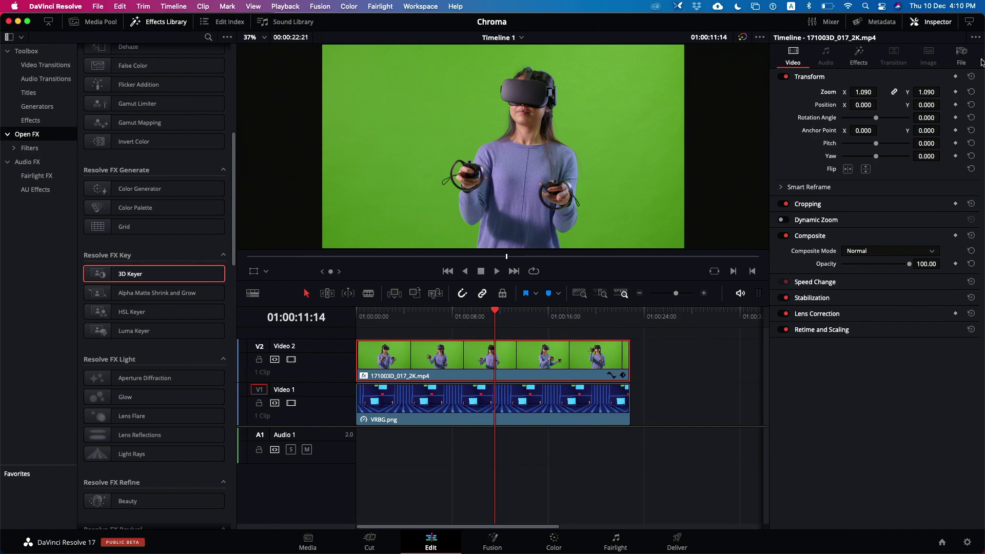
left_click(969, 61)
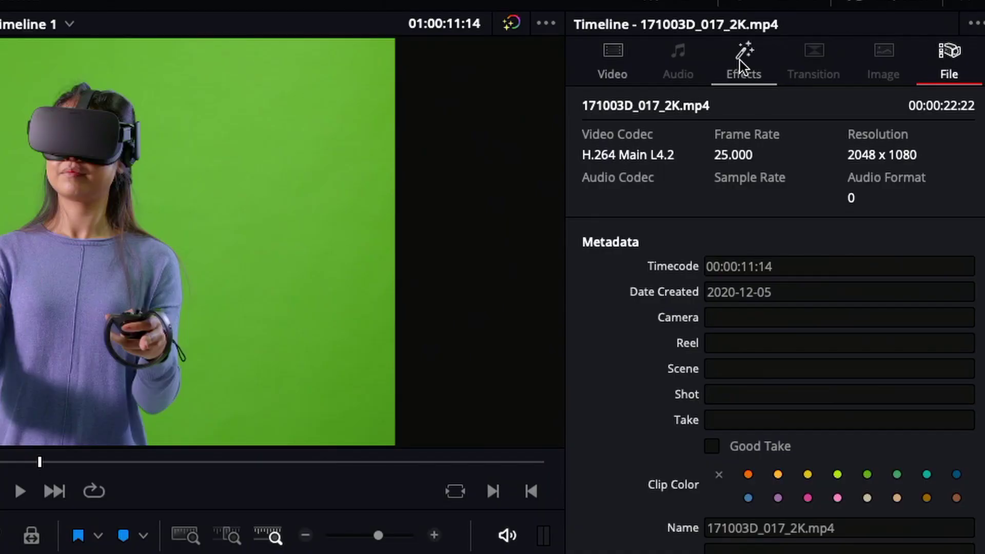
left_click(740, 60)
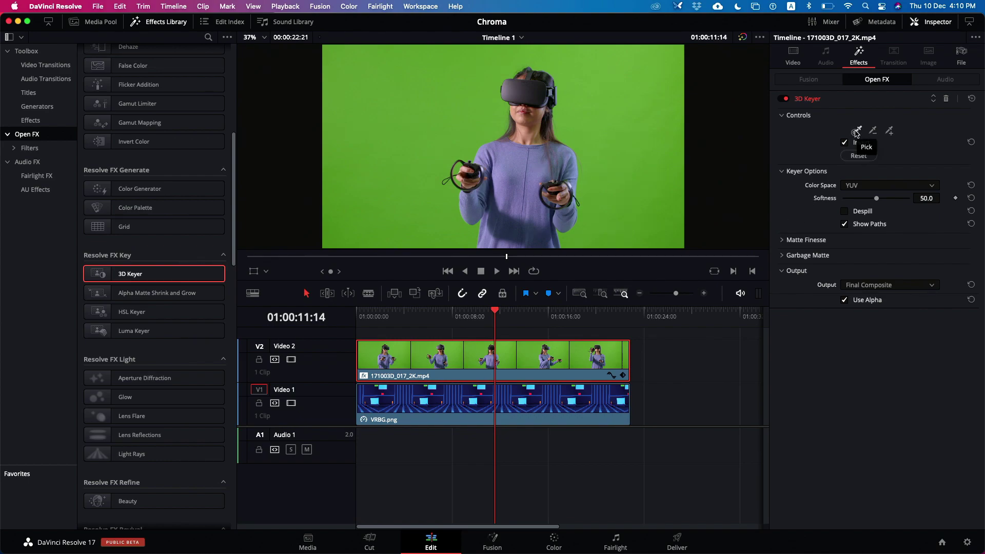
Activate the Pick eyedropper, enable Open FX Overlay, and enlarge the viewer
left_click(855, 131)
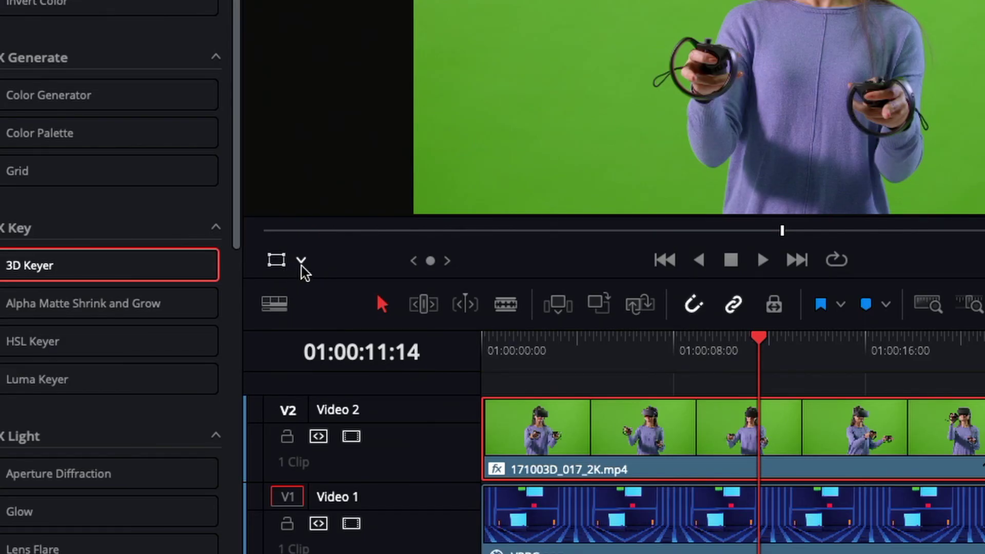
left_click(266, 272)
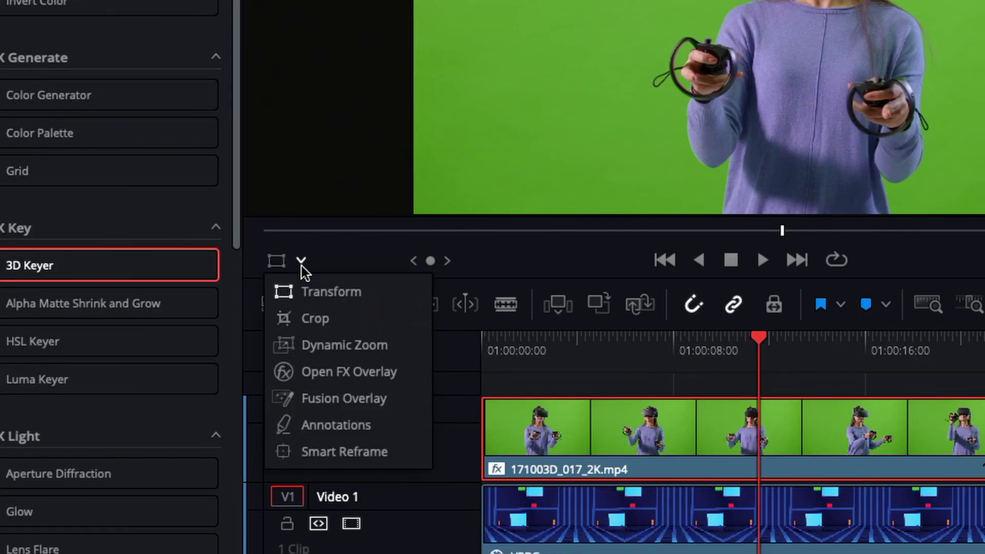
left_click(343, 370)
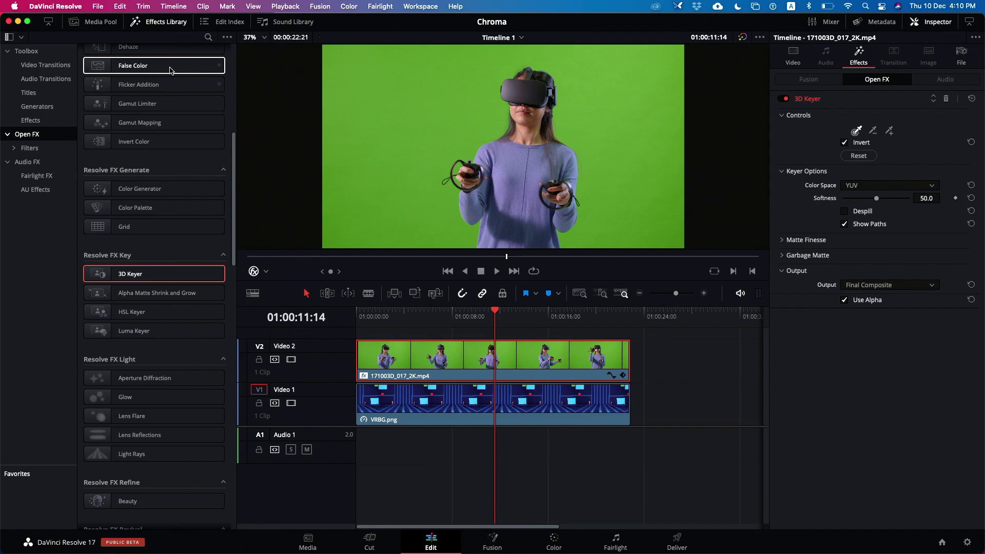
left_click(166, 23)
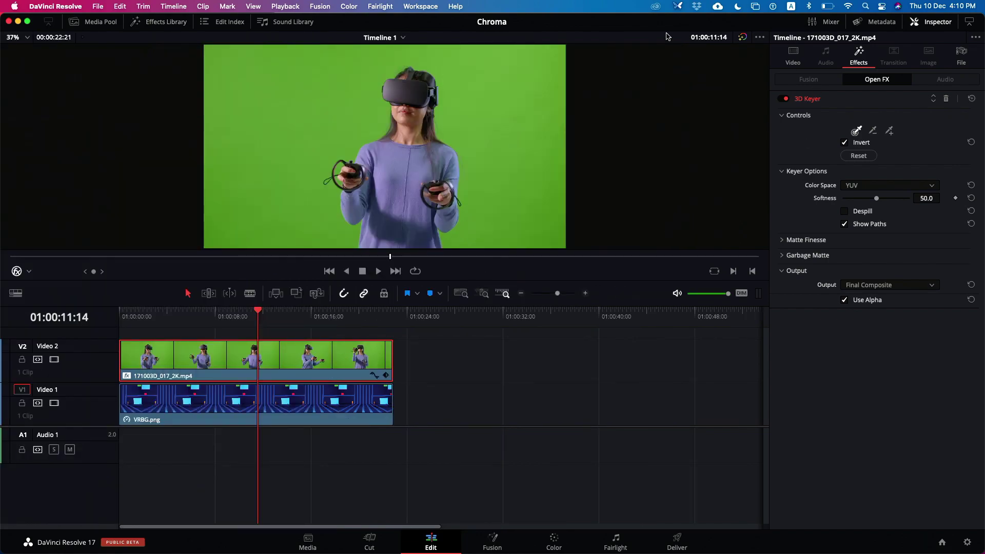
left_click_drag(571, 287, 573, 362)
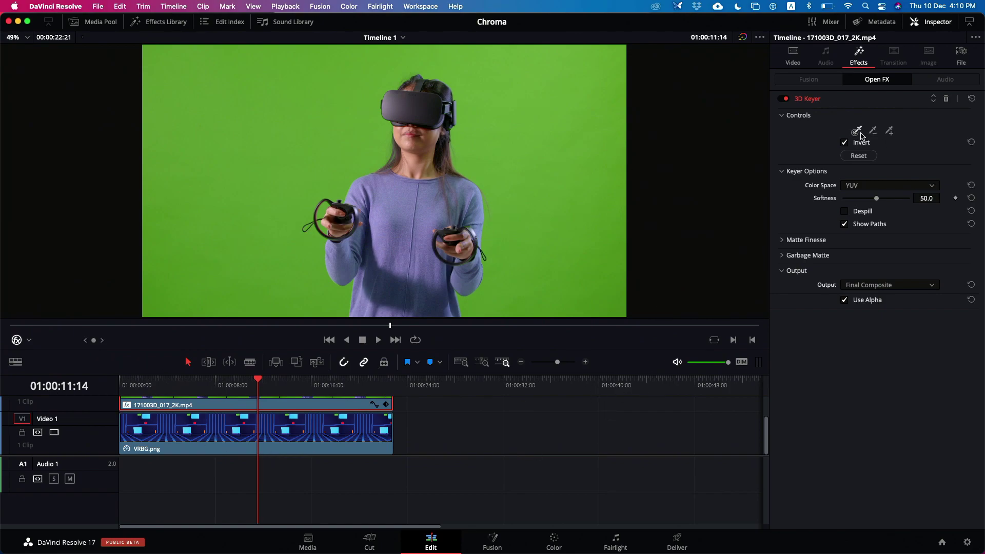
Sample the green backdrop with strokes on both sides of the woman
left_click(859, 133)
mouse_move(593, 82)
left_mouse_down()
mouse_move(564, 124)
mouse_move(562, 186)
left_mouse_up()
left_click_drag(221, 99, 203, 186)
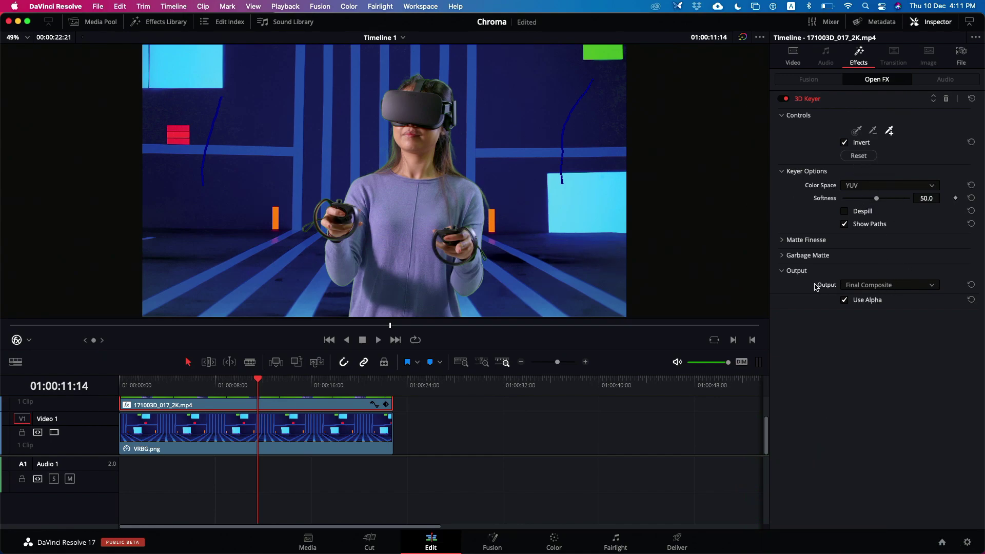
Switch 3D Keyer Output to Alpha Highlight, then Alpha Highlight B/W, saving after each
left_click(858, 286)
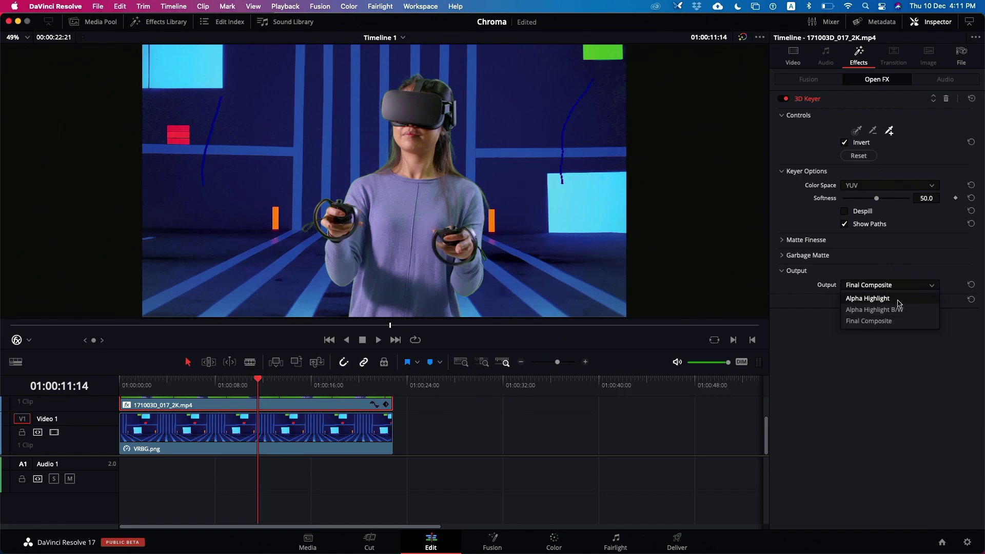
left_click(899, 299)
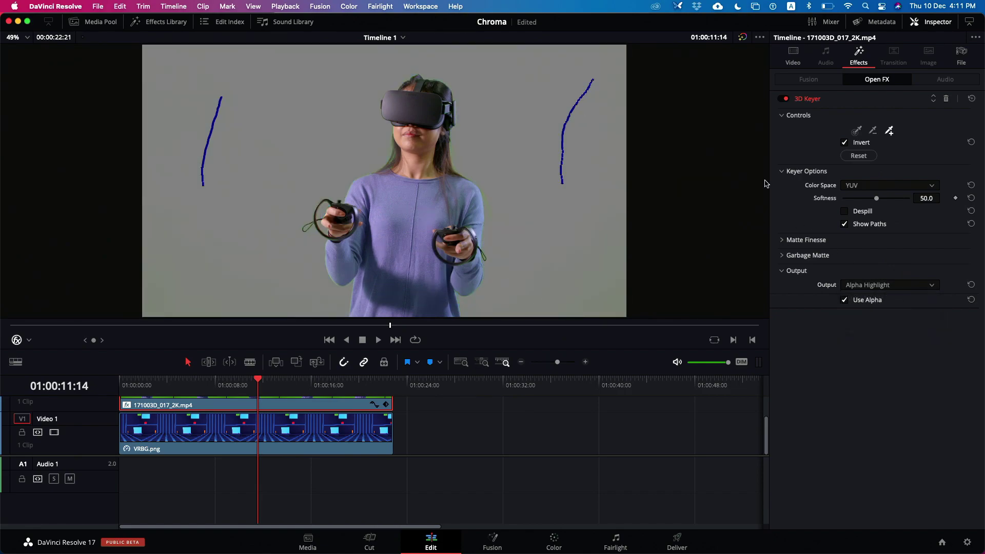
key("super+s")
left_click(877, 286)
left_click(884, 309)
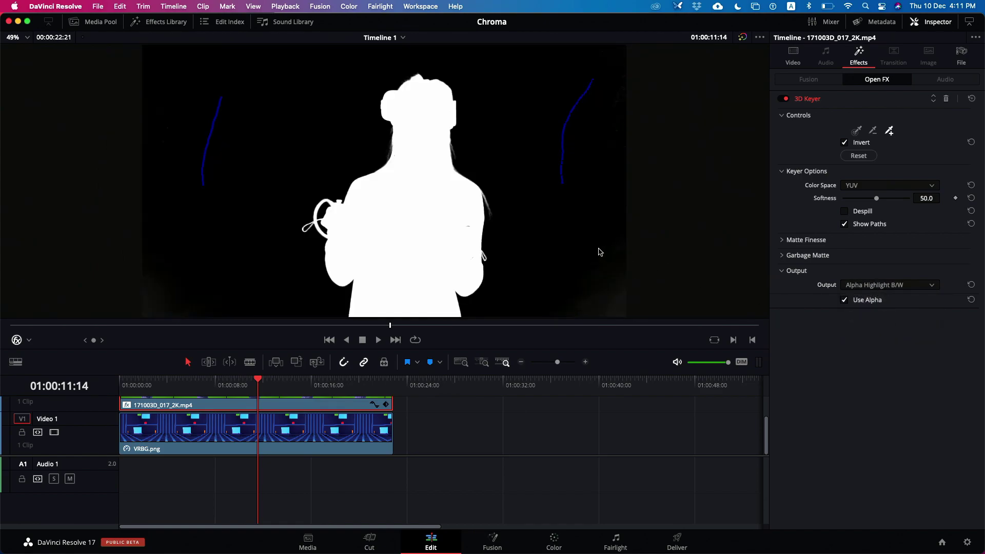
key("super+s")
Set Matte Finesse Clean Black to 3.1 and save
left_click(781, 240)
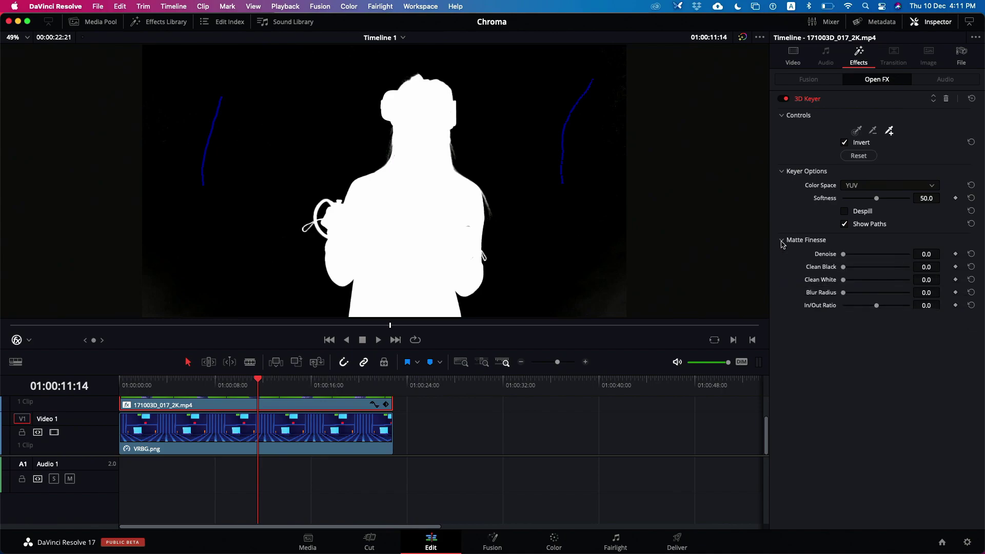
left_click_drag(842, 266, 844, 267)
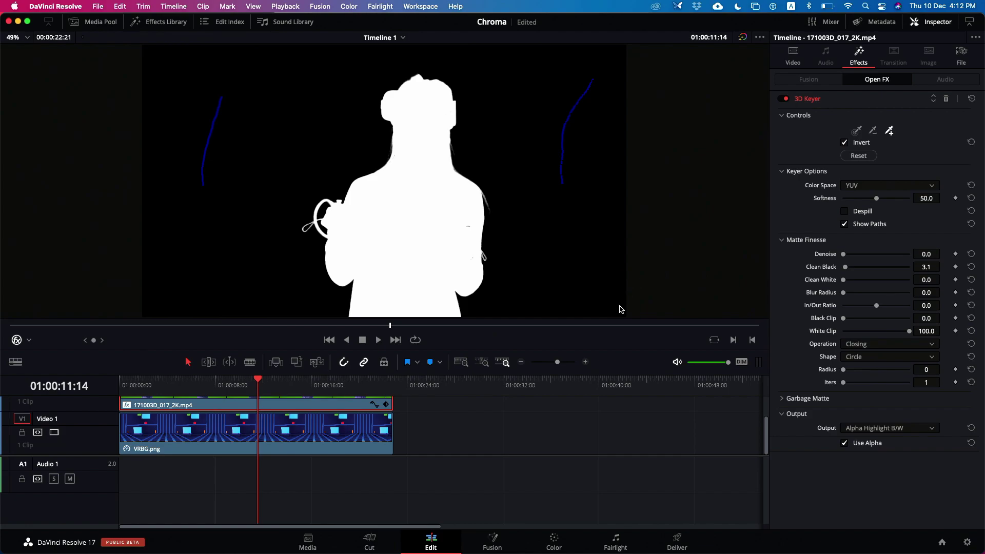
key("super+s")
Check the matte during playback, then raise Clean White to 10.1
key("space")
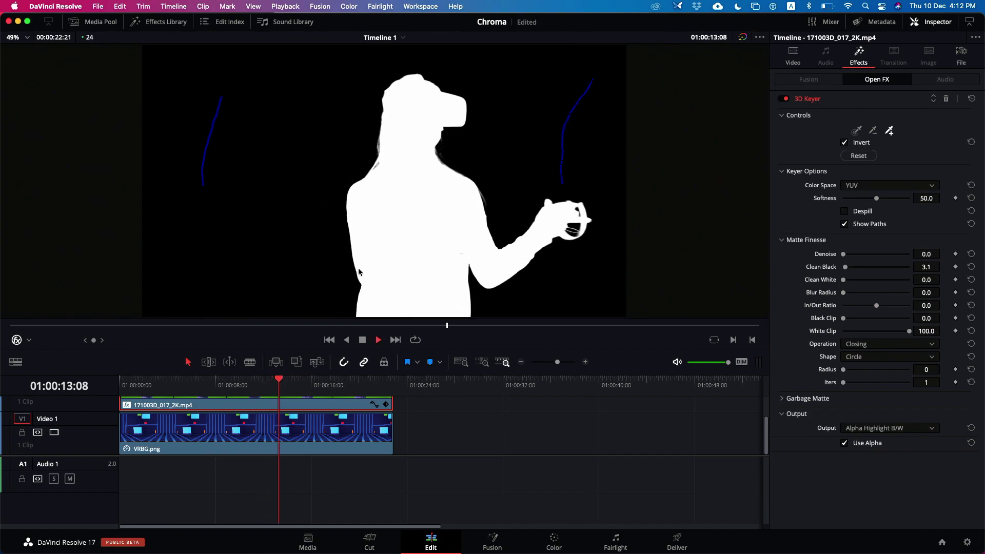
key("space")
left_click(341, 325)
left_click_drag(341, 324, 370, 325)
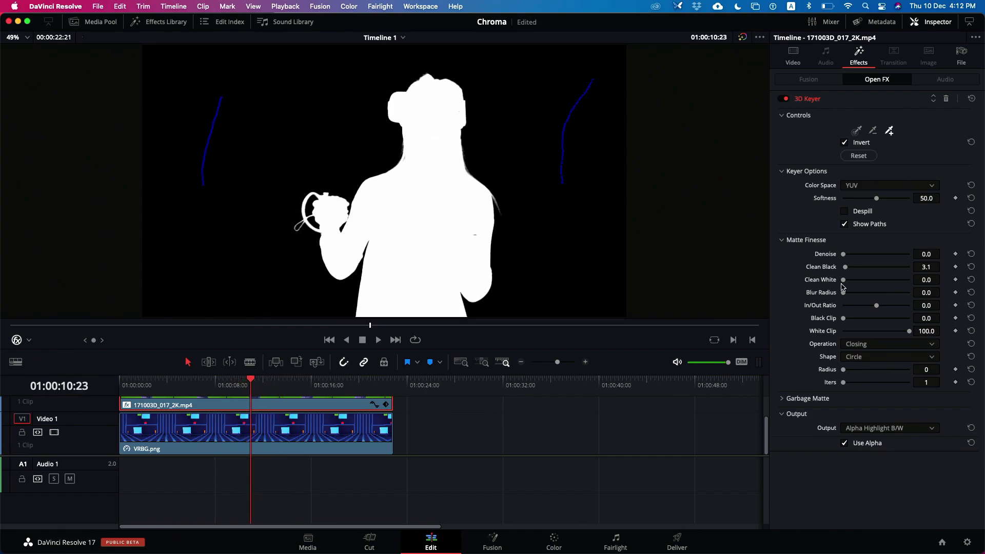
mouse_move(844, 280)
left_mouse_down()
mouse_move(859, 285)
mouse_move(850, 288)
left_mouse_up()
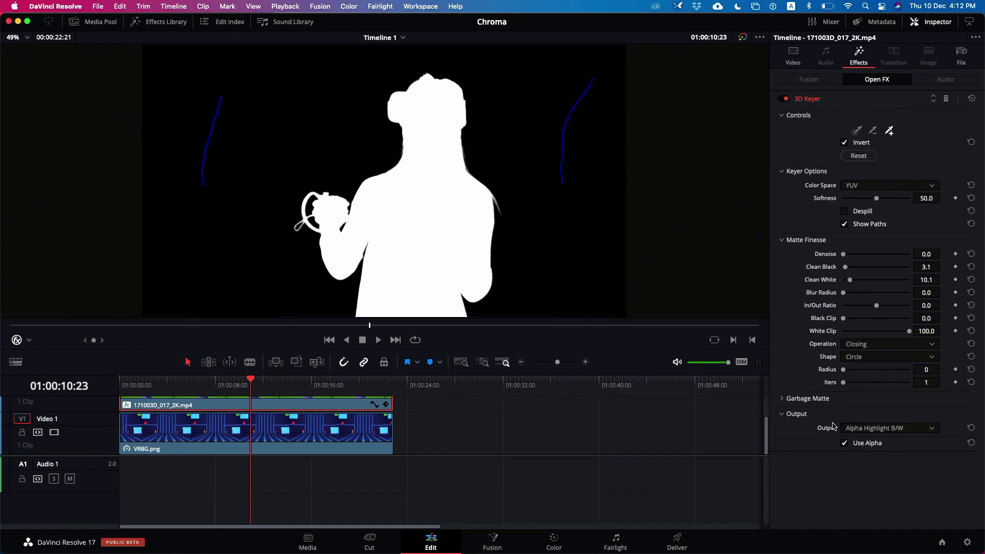
Switch 3D Keyer Output from Alpha Highlight B/W back to Final Composite
left_click(865, 430)
left_click(872, 464)
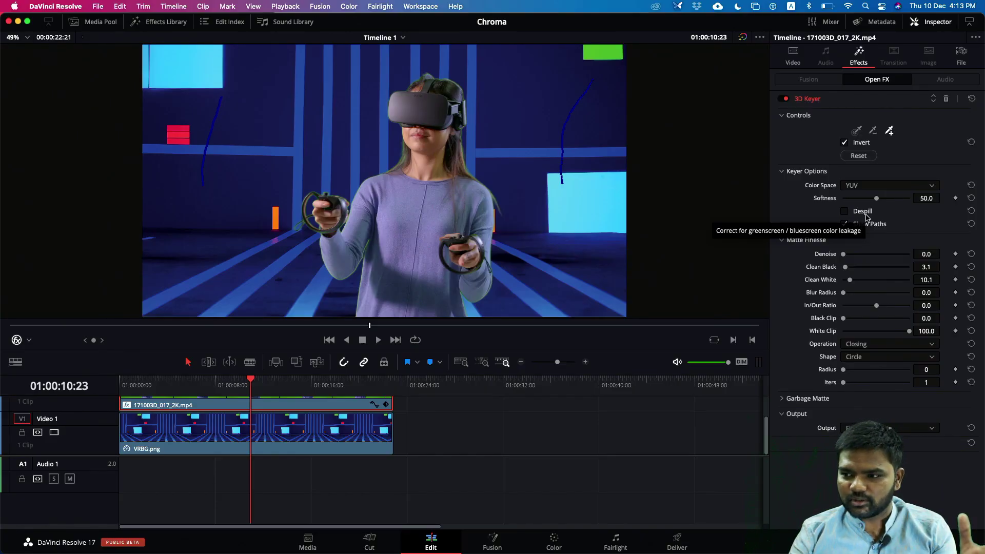
Enable 3D Keyer Despill, compare it off and on, then scrub back to about 01:00:13:15
left_click(860, 211)
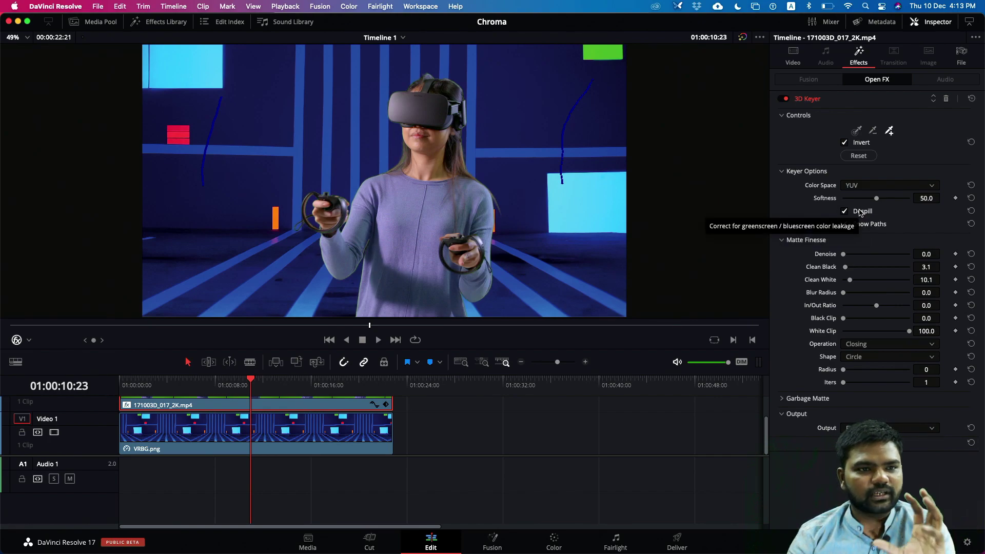
left_click(860, 212)
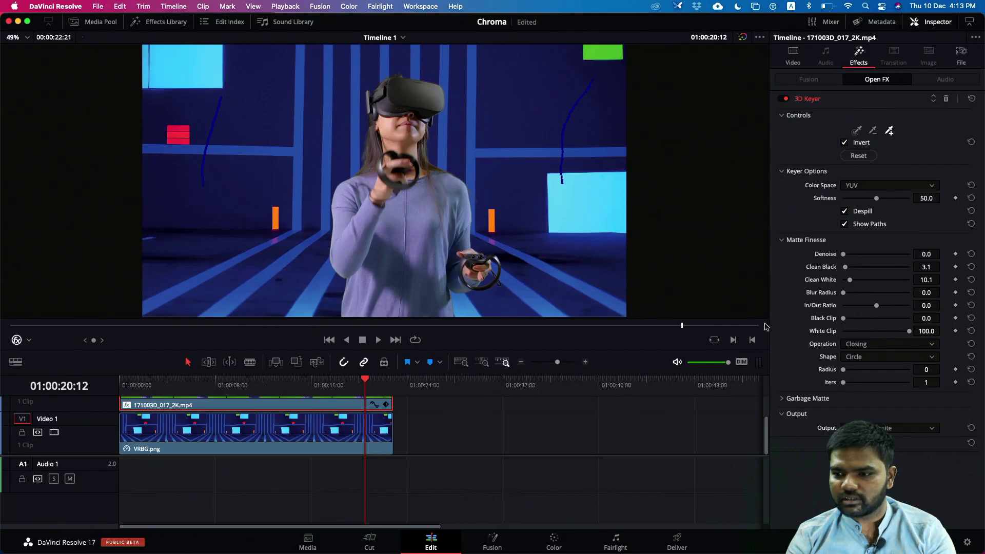
left_click_drag(312, 388, 283, 388)
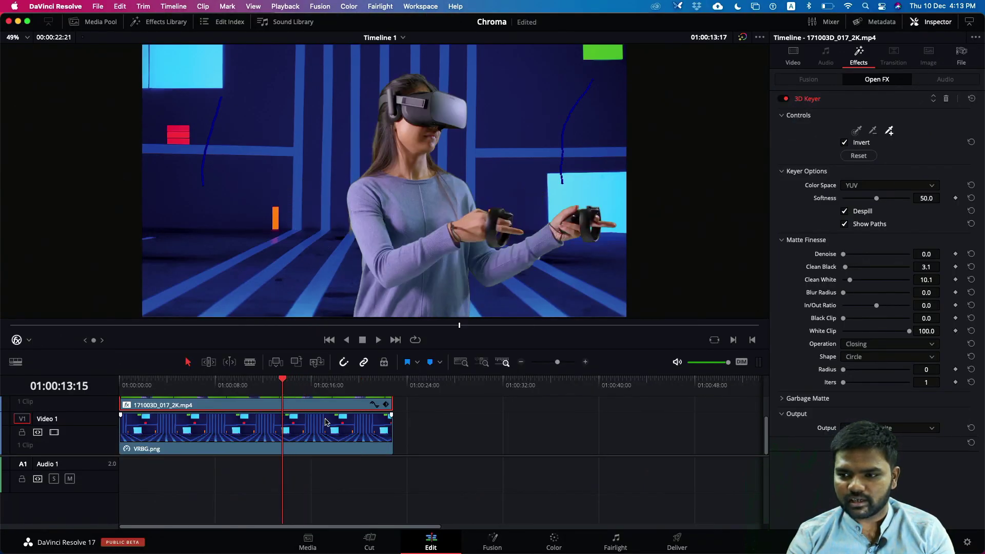
Grade clip 02's Gain toward blue (0.91 red, 1.01 green, 1.15 blue) and return to Edit
left_click(553, 541)
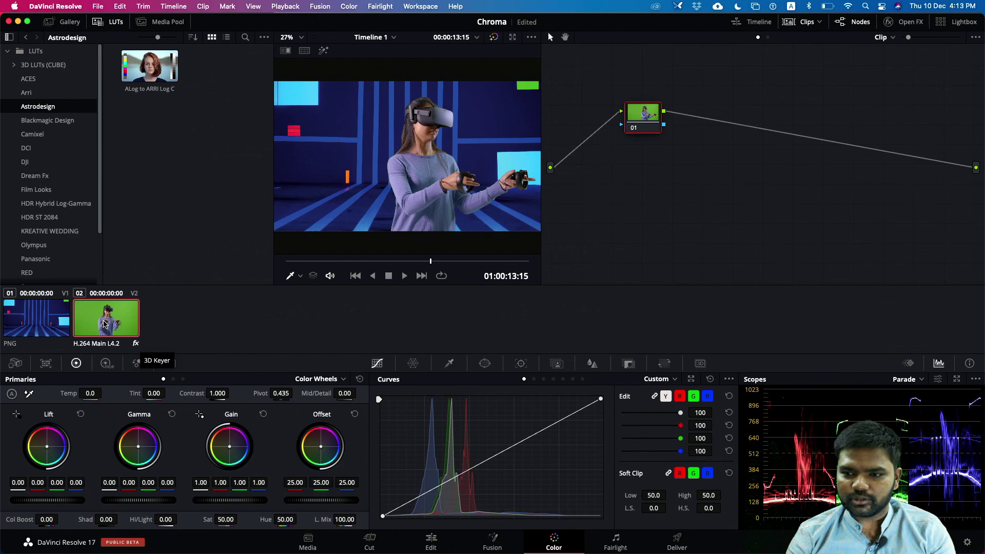
left_click(63, 323)
left_click(112, 322)
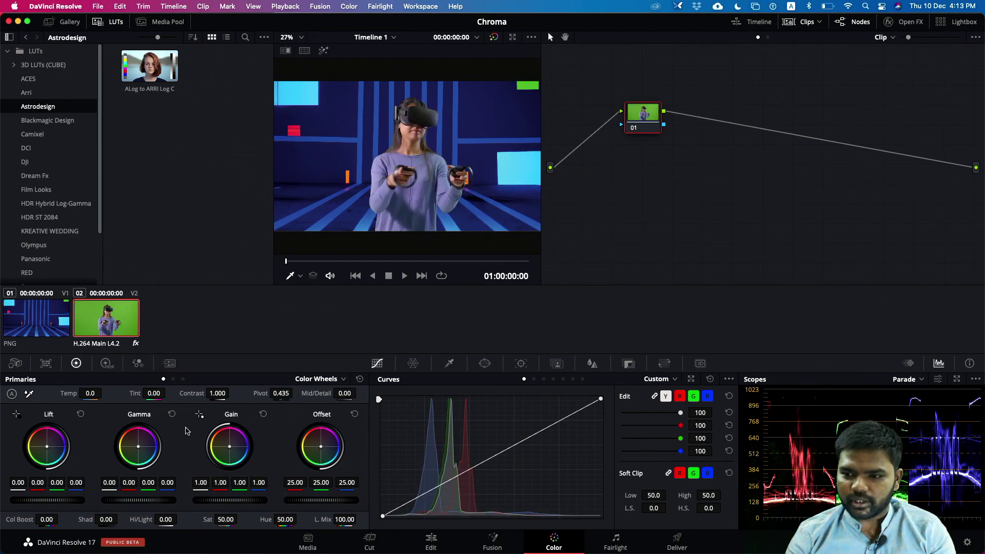
left_click_drag(233, 453, 240, 458)
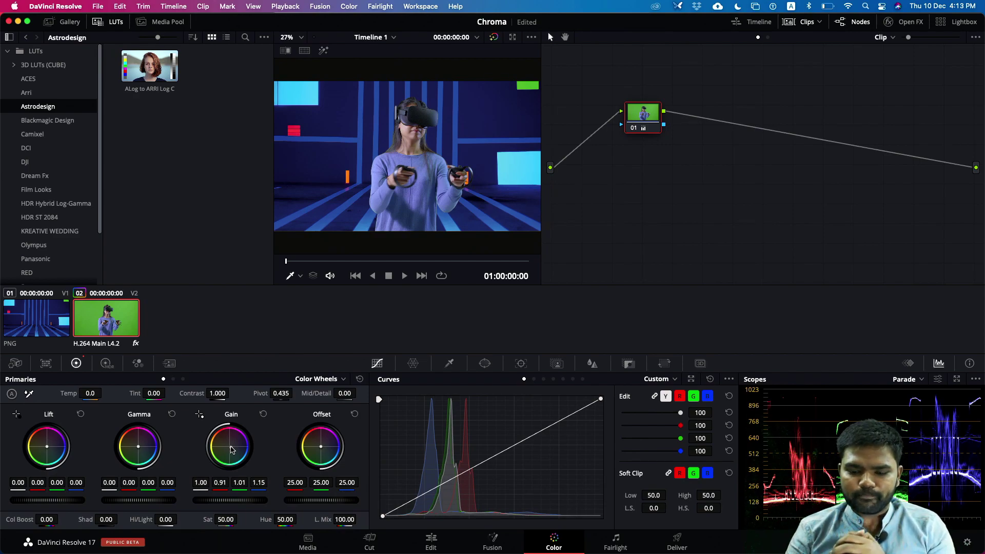
key("shift+4")
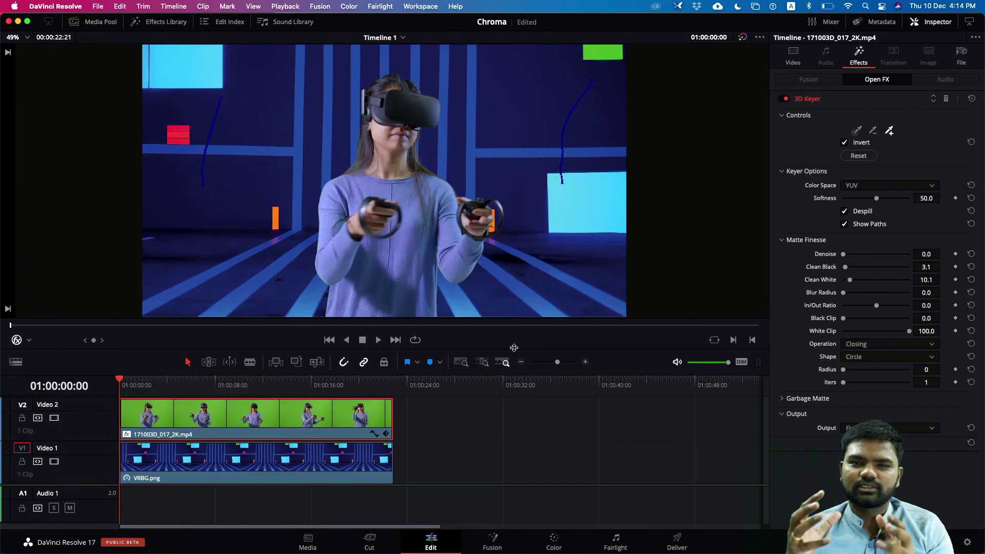